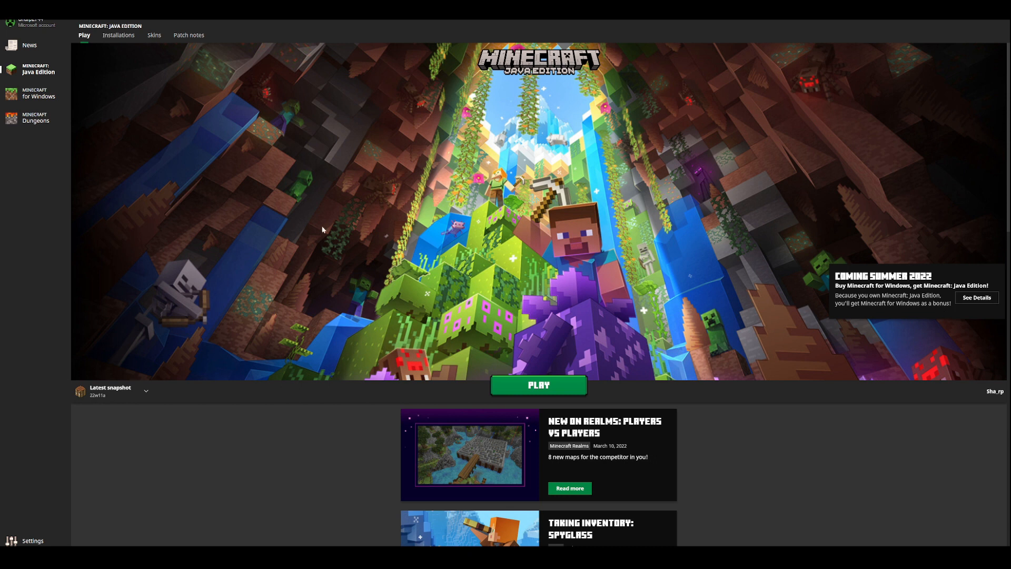
{"action": "left_click", "coordinate": [36, 93]}
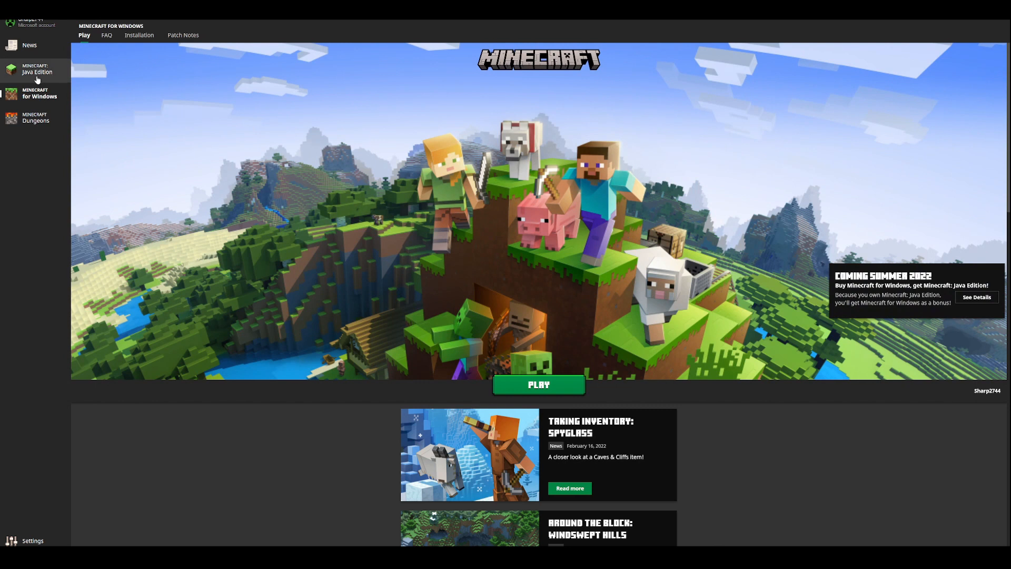
{"action": "left_click", "coordinate": [37, 75]}
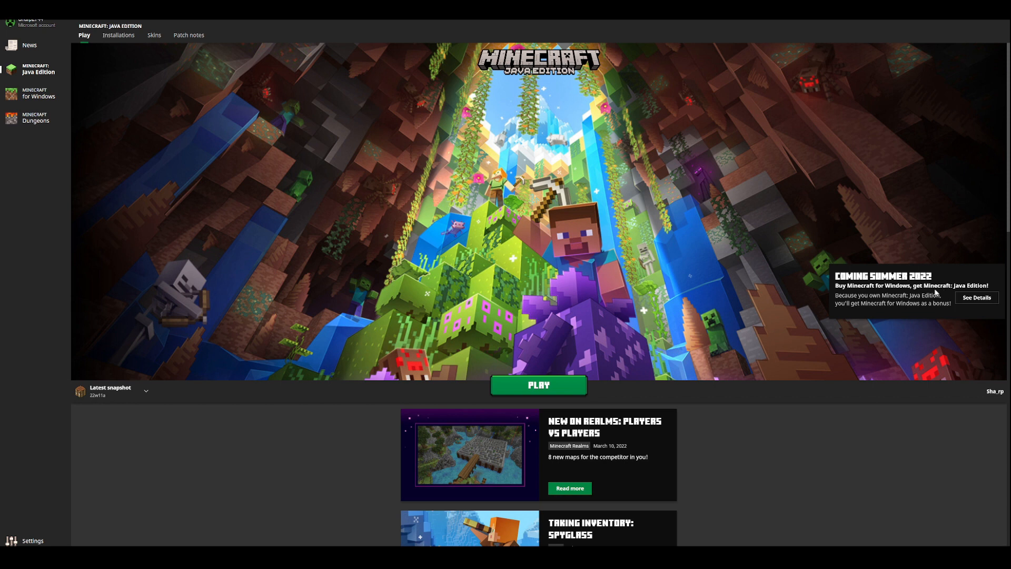
Reveal the full details of the Coming Summer 2022 Minecraft PC Bundle banner
{"action": "left_click", "coordinate": [985, 304]}
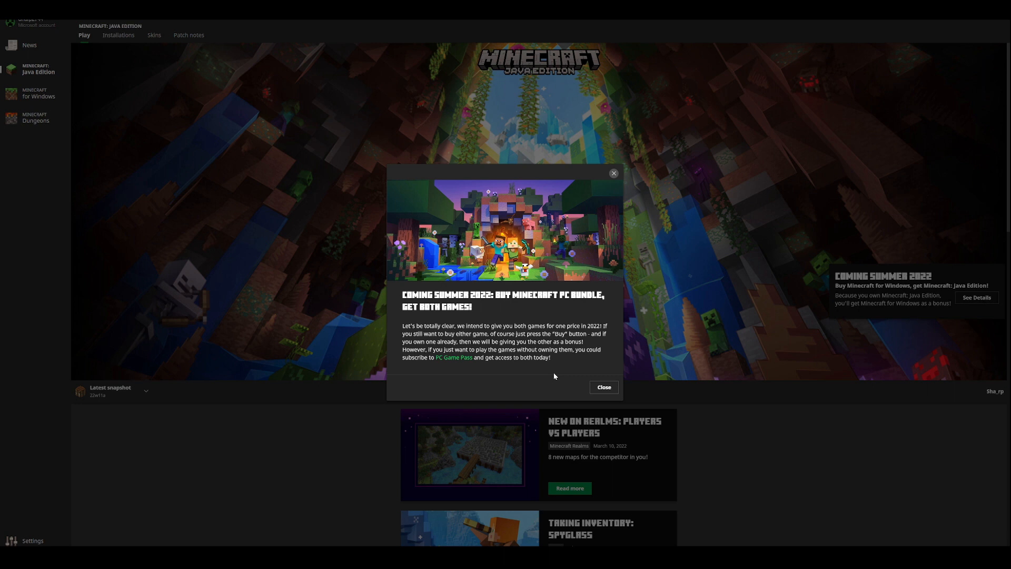
Dismiss the bundle pop-up and land on the Minecraft for Windows page via Java Edition
{"action": "left_click", "coordinate": [614, 174]}
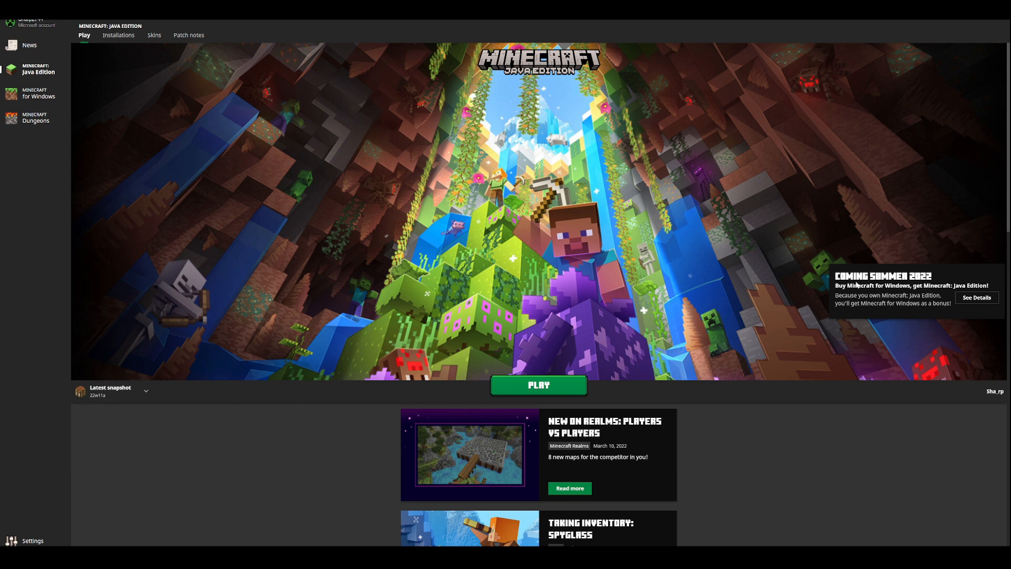
{"action": "left_click", "coordinate": [44, 95]}
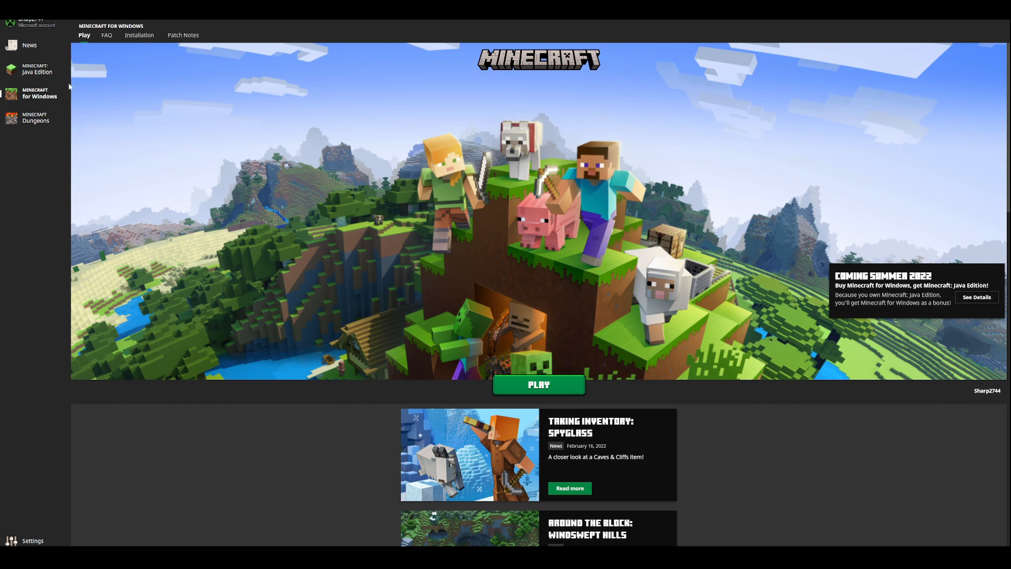
{"action": "left_click", "coordinate": [36, 70]}
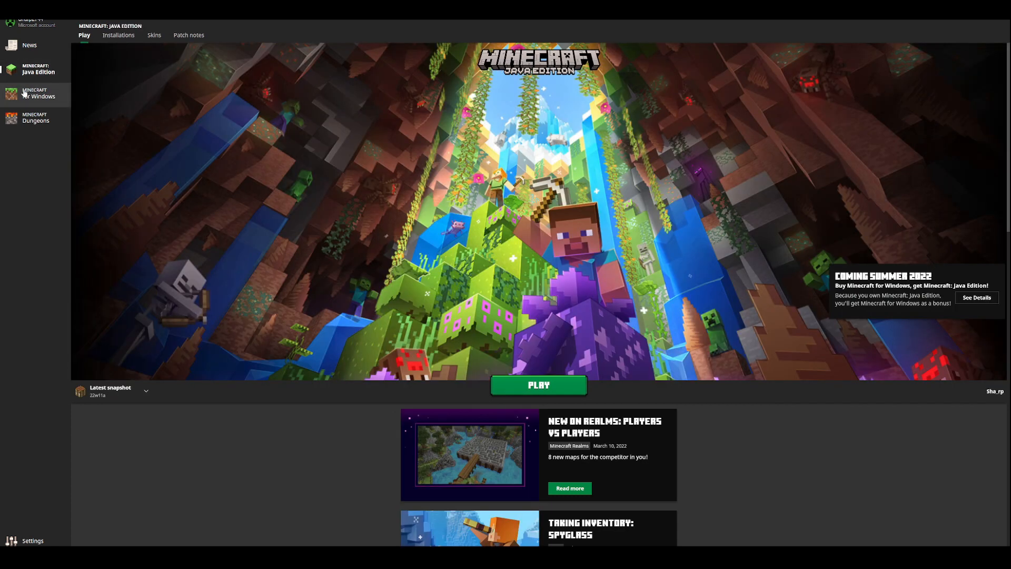
{"action": "left_click", "coordinate": [25, 94]}
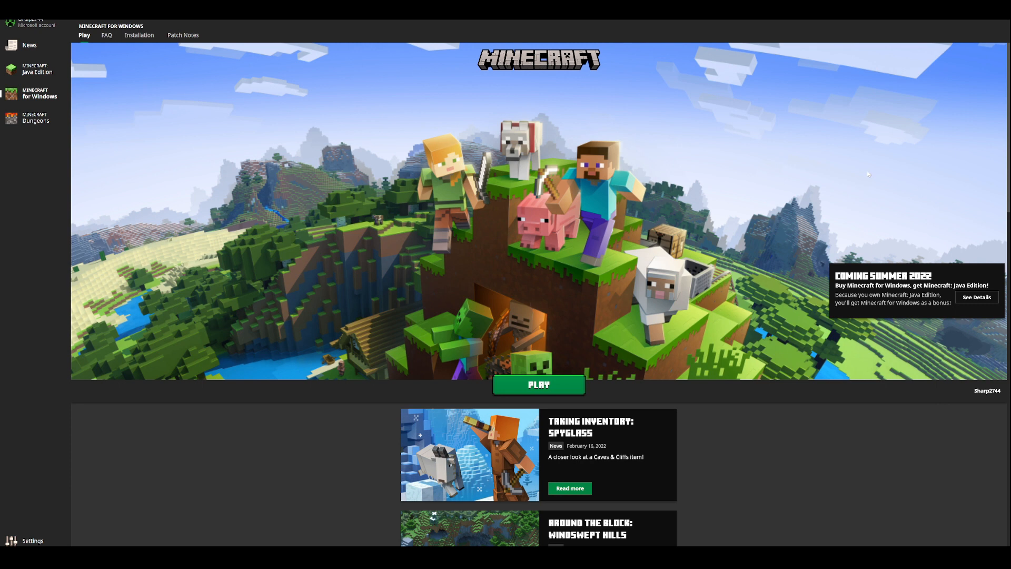
{"action": "scroll", "coordinate": [867, 170], "scroll_direction": "down", "scroll_amount": 1}
{"action": "scroll", "coordinate": [790, 205], "scroll_direction": "up", "scroll_amount": 1}
{"action": "left_click", "coordinate": [981, 302]}
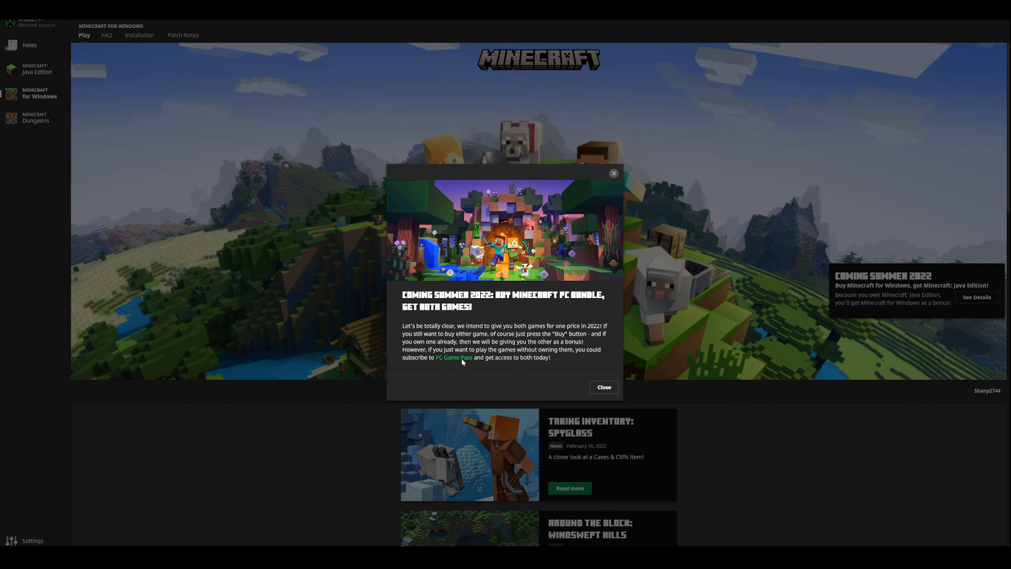
{"action": "left_click", "coordinate": [603, 387]}
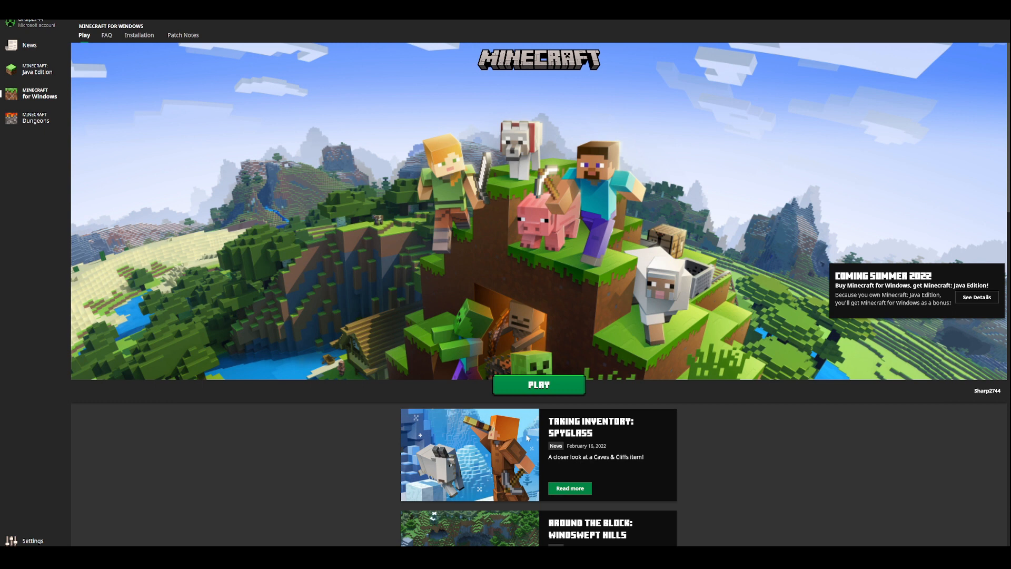
{"action": "left_click", "coordinate": [976, 297]}
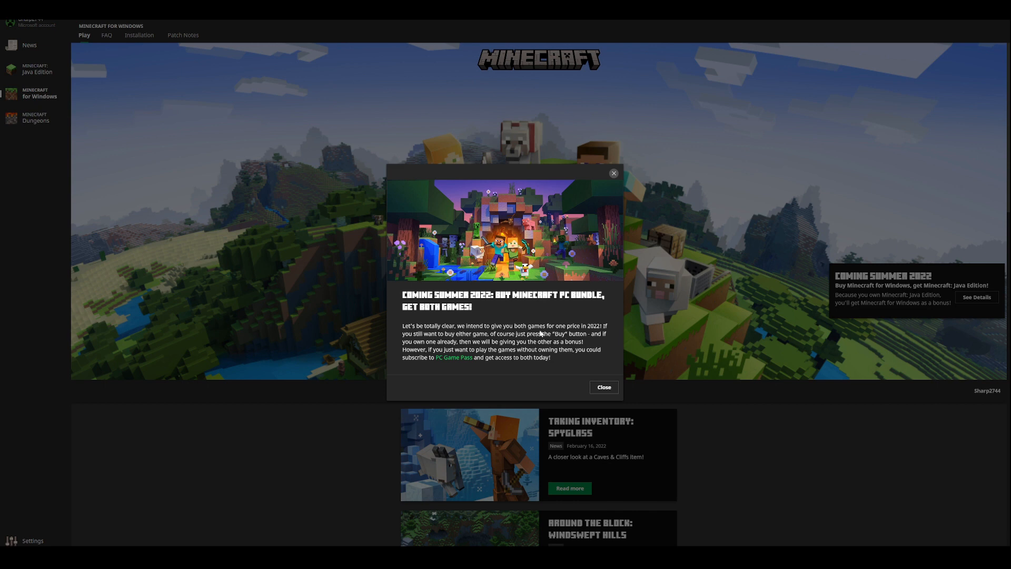
{"action": "left_click", "coordinate": [604, 387]}
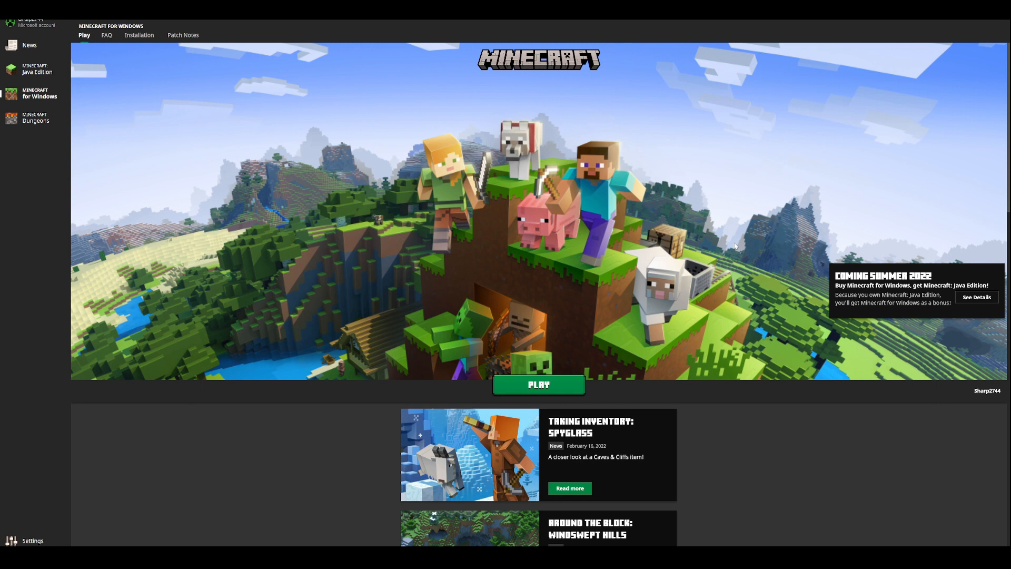
{"action": "left_click", "coordinate": [977, 297]}
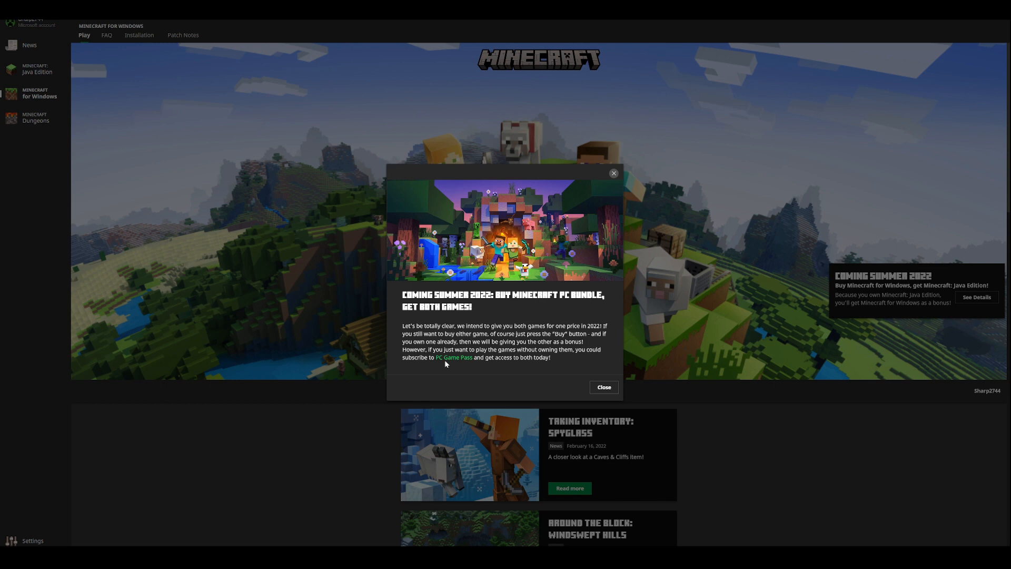
{"action": "left_click", "coordinate": [614, 174]}
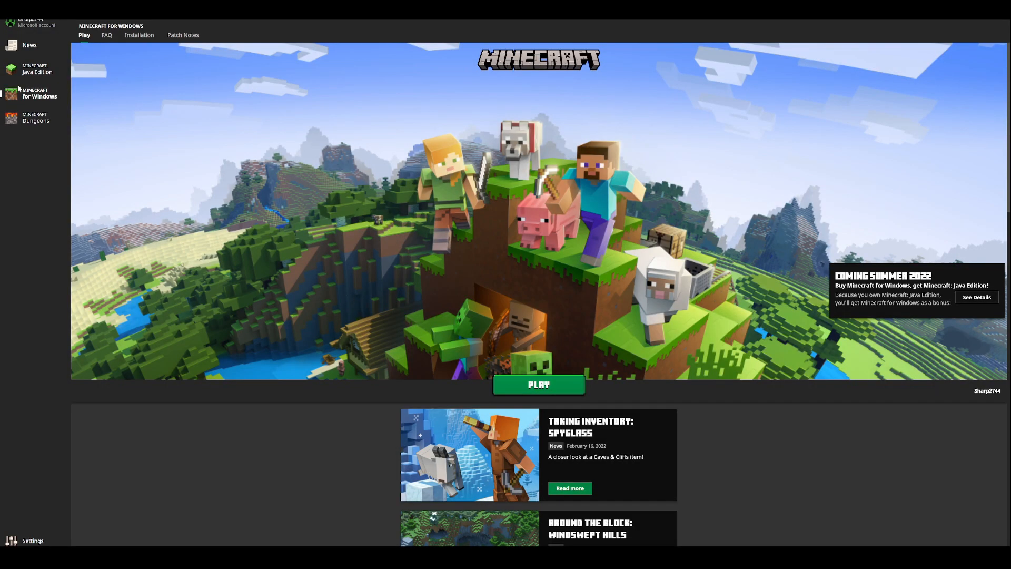
Flip between the Java Edition and Minecraft for Windows pages before reaching the bundle help article
{"action": "left_click", "coordinate": [35, 77]}
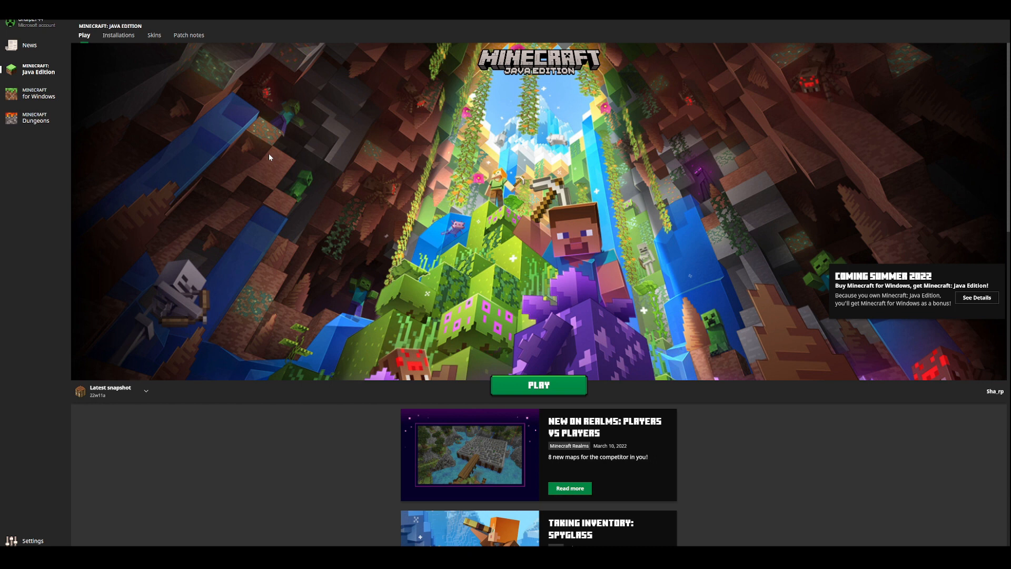
{"action": "left_click", "coordinate": [58, 95]}
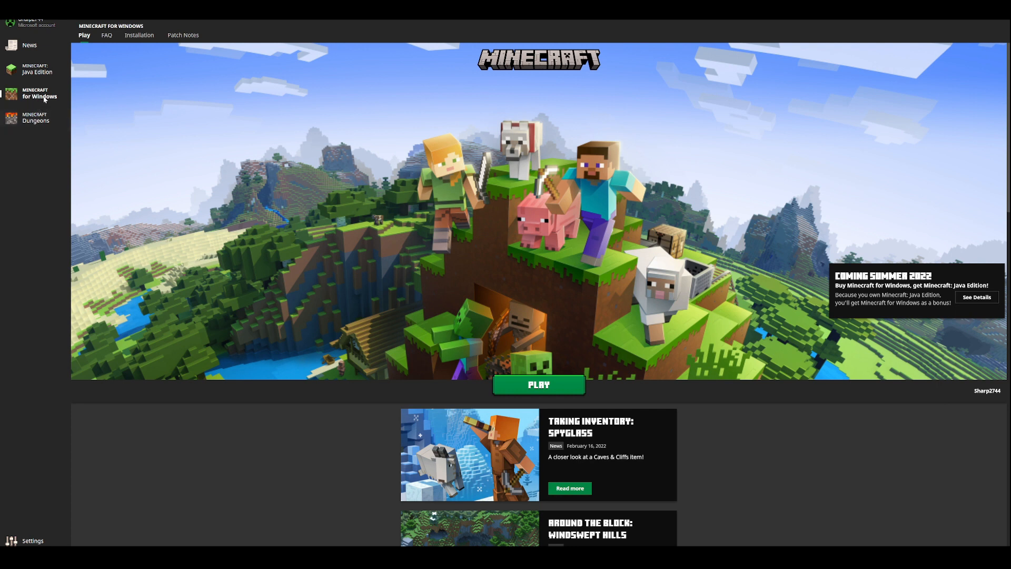
{"action": "left_click", "coordinate": [39, 72]}
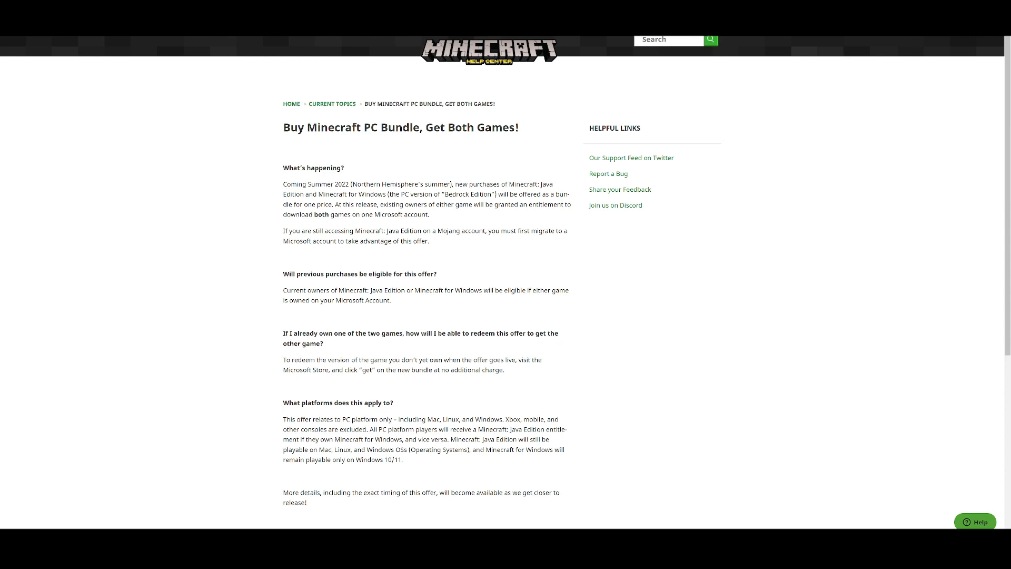
{"action": "scroll", "coordinate": [473, 445], "scroll_direction": "down", "scroll_amount": 2}
{"action": "scroll", "coordinate": [474, 445], "scroll_direction": "down", "scroll_amount": 3}
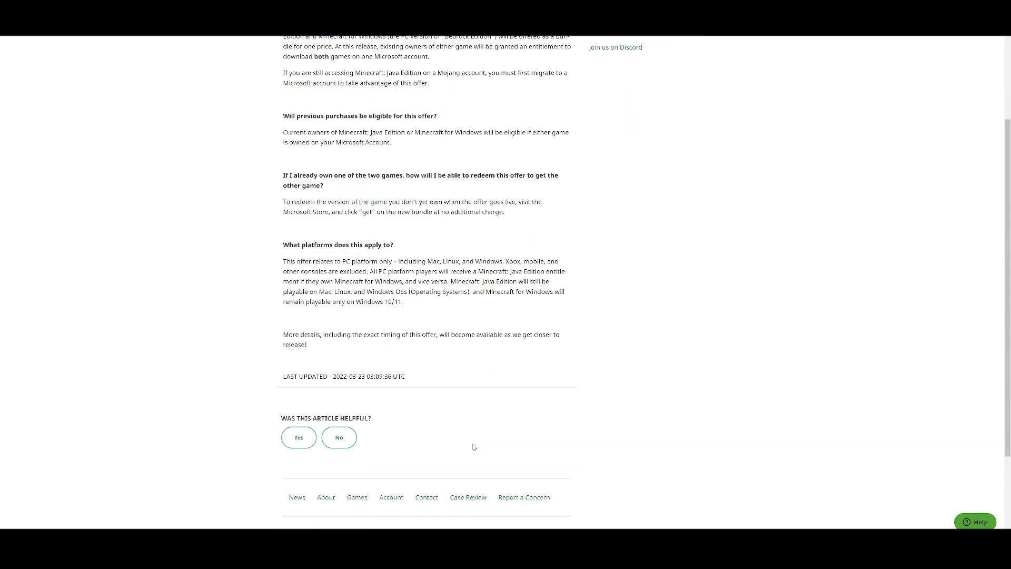